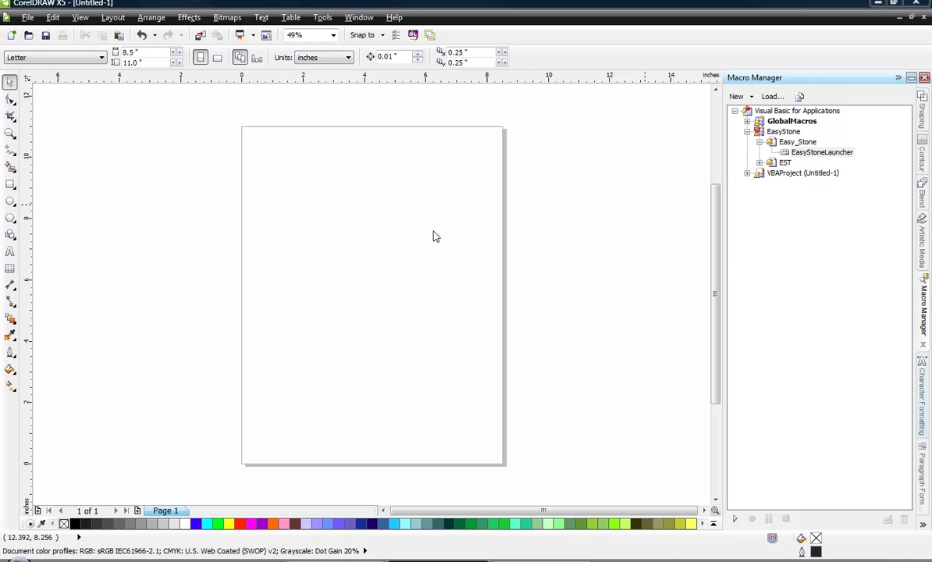
# Run the EasyStoneLauncher macro, centre its window, and choose the Standard library file
pyautogui.click(829, 155)
pyautogui.doubleClick(825, 154)
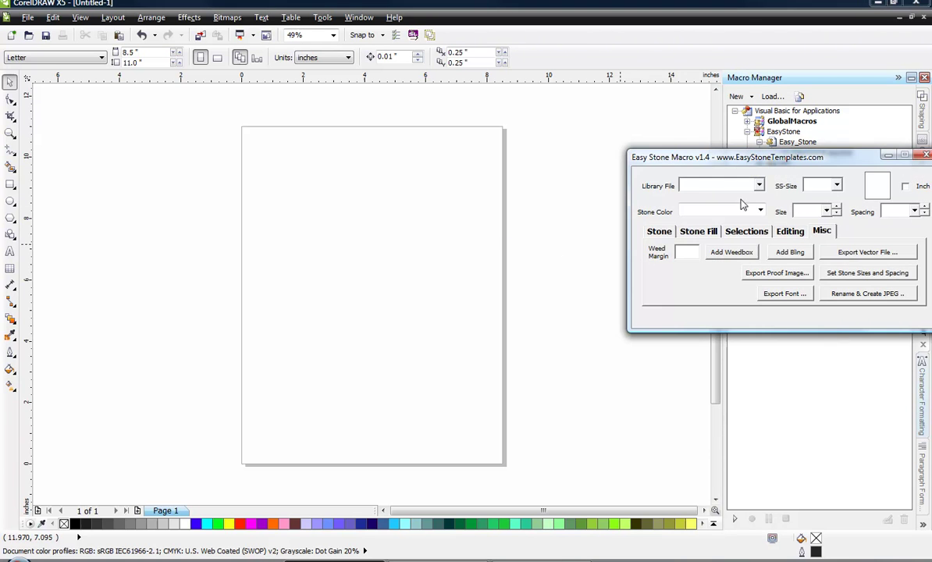
pyautogui.moveTo(825, 159); pyautogui.dragTo(673, 312)
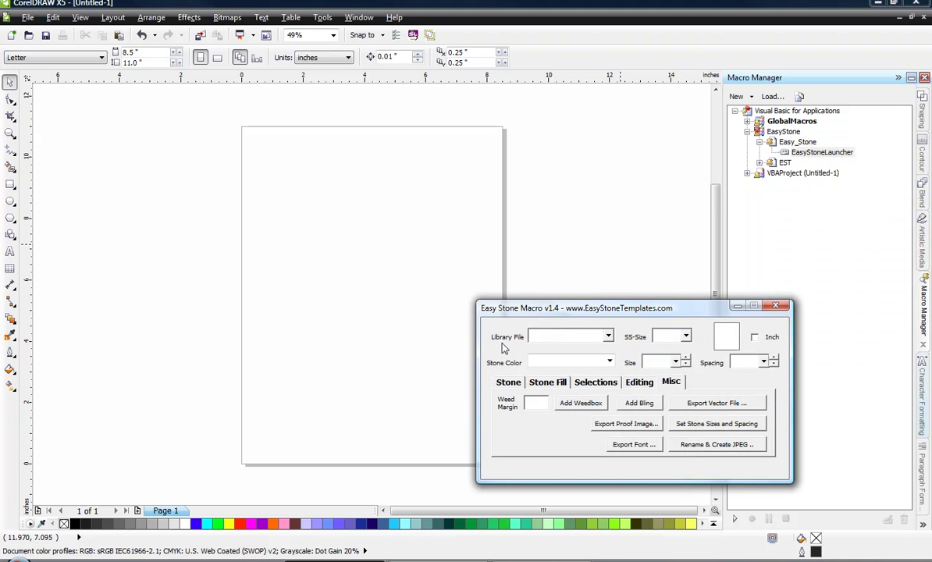
pyautogui.click(608, 336)
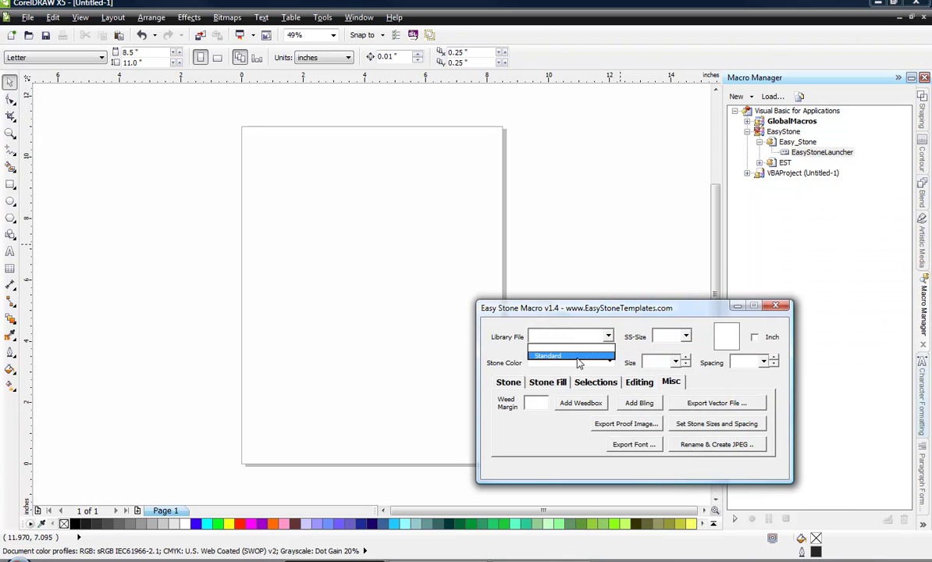
pyautogui.click(547, 355)
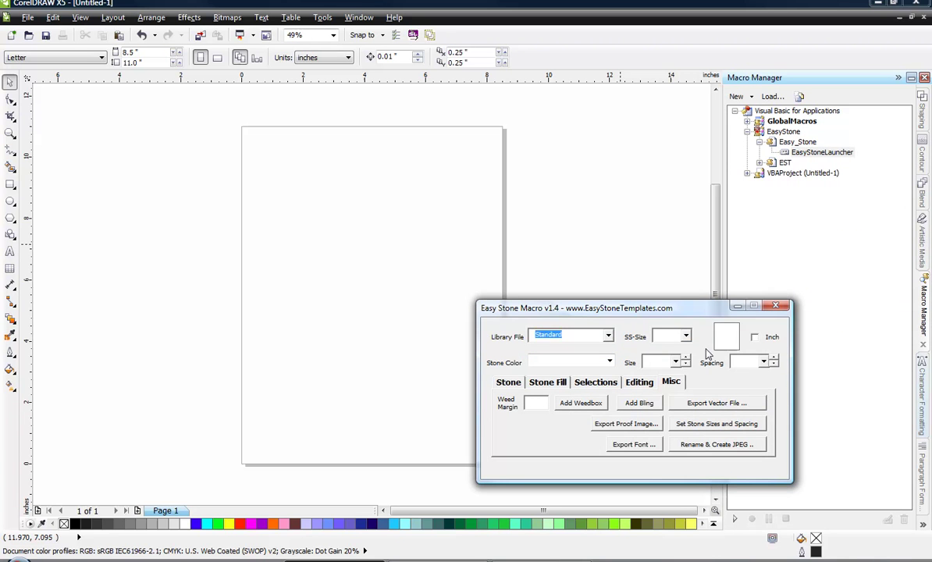
# Choose 10ss as the SS-Size and Crystal as the Stone Color
pyautogui.click(685, 335)
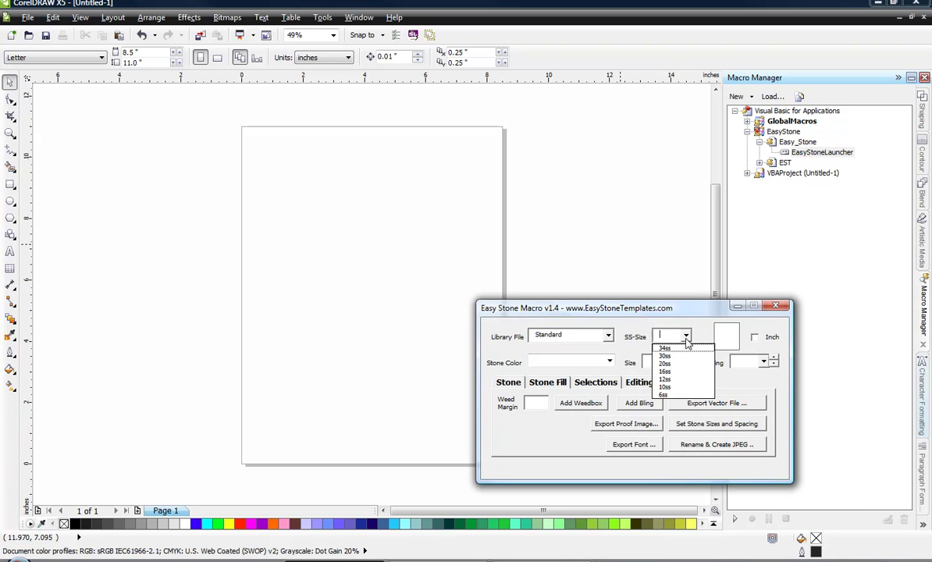
pyautogui.click(680, 388)
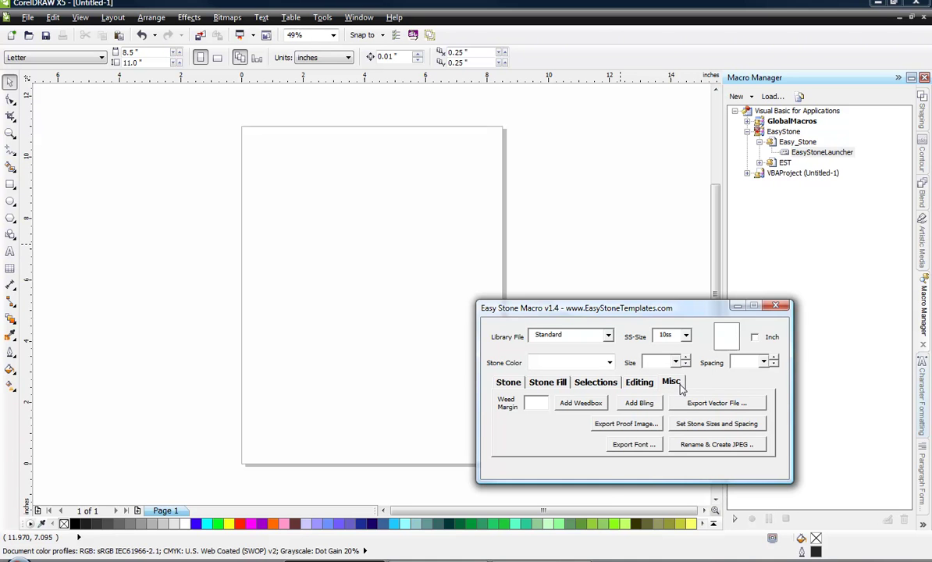
pyautogui.click(608, 362)
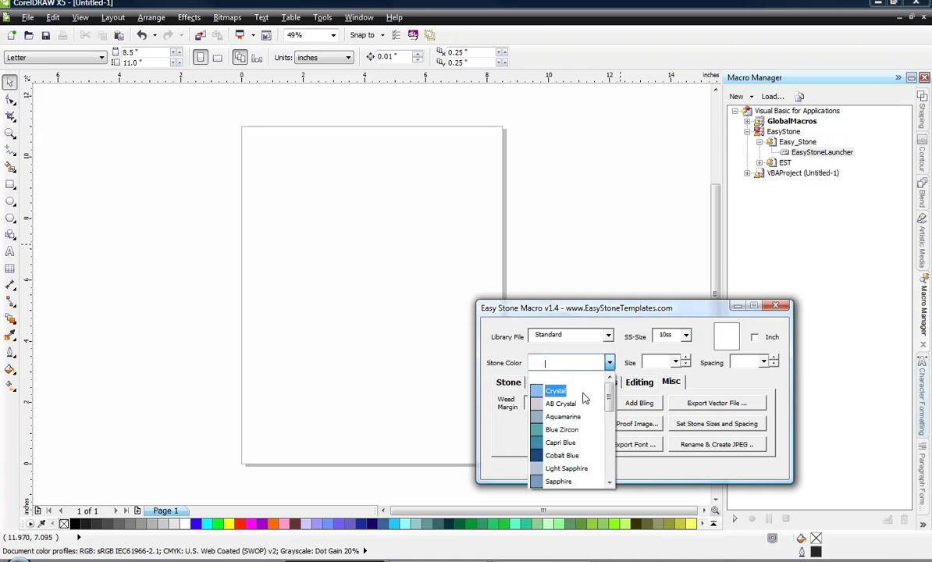
pyautogui.click(561, 388)
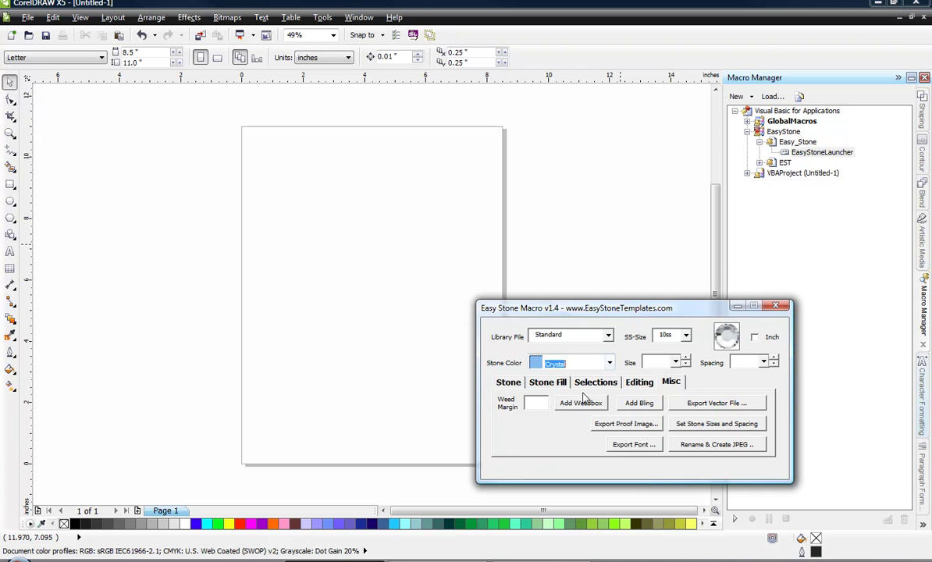
# Check the Size and Spacing dropdowns, which have no values yet
pyautogui.click(674, 363)
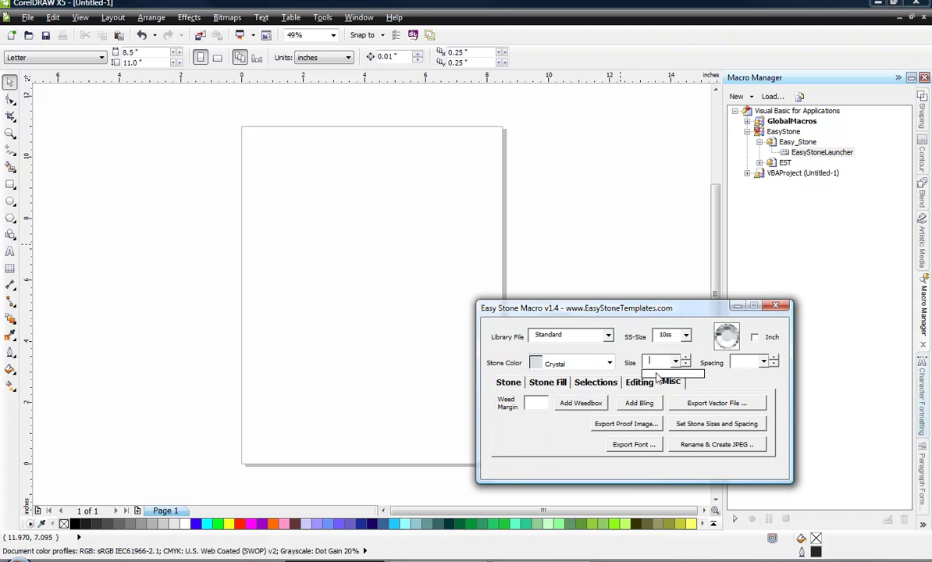
pyautogui.click(763, 362)
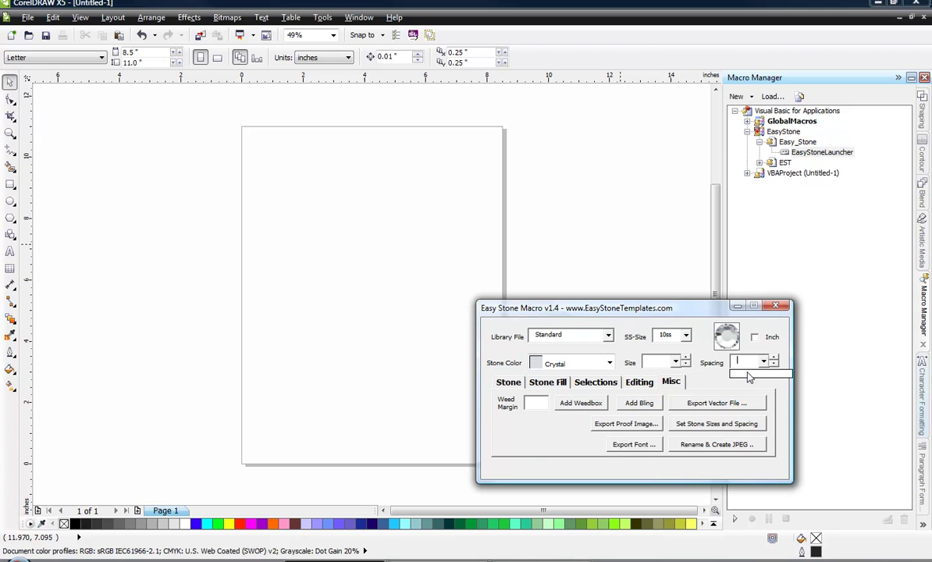
pyautogui.press('Tab')
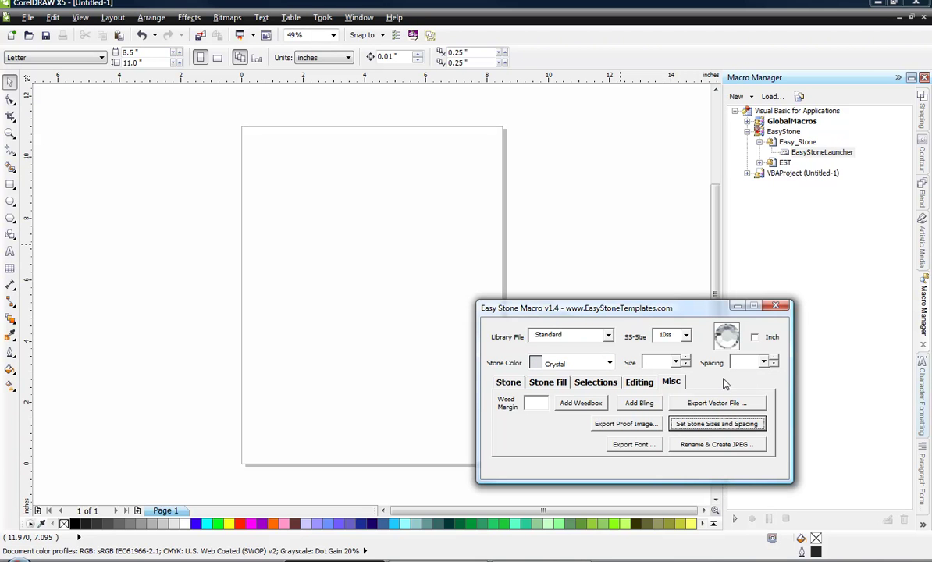
# In the stone size and spacing settings, enter sizes 2.4, 2.6, 2.8, 3.2, 3.4, 3.5, 42, 4.4
pyautogui.click(698, 427)
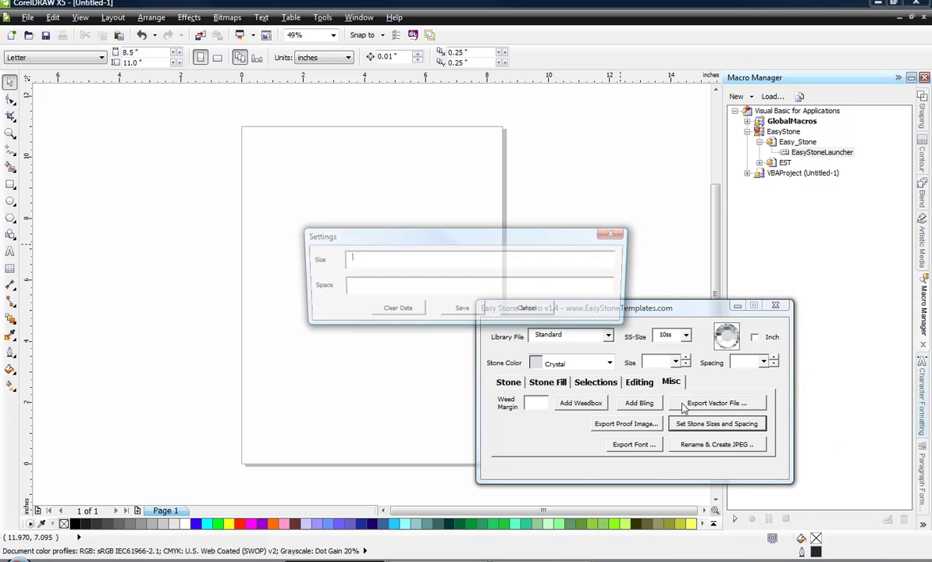
pyautogui.click(361, 260)
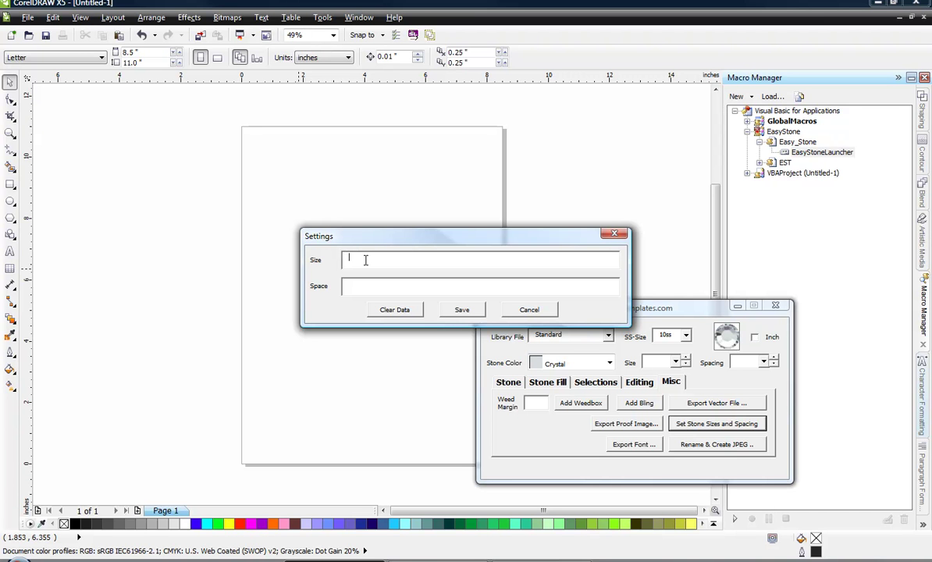
pyautogui.click(365, 260)
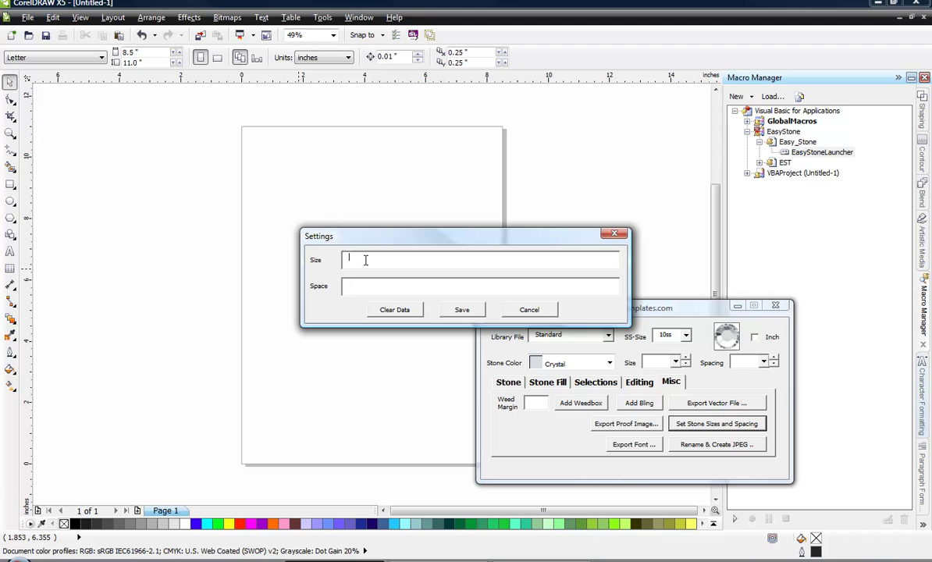
pyautogui.write('2.4')
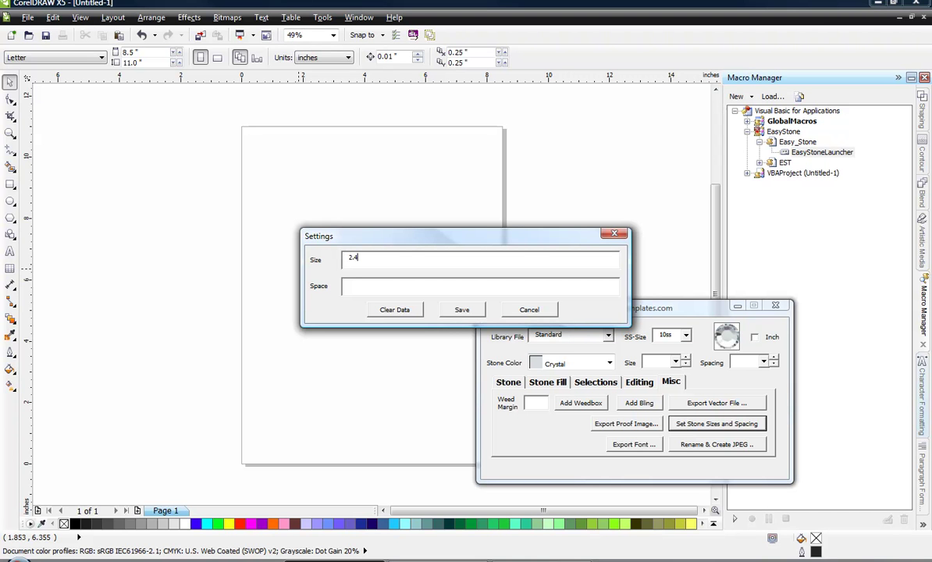
pyautogui.write(',2.6,')
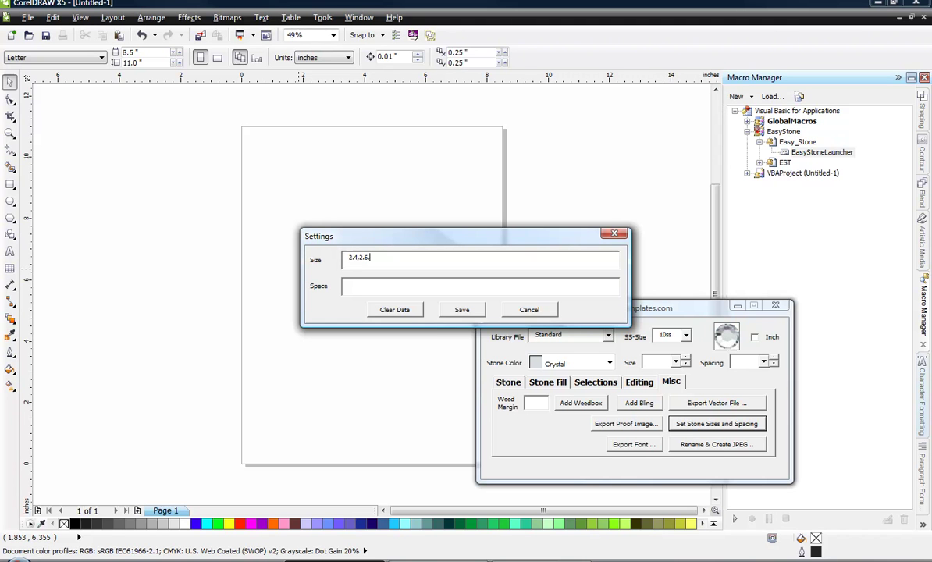
pyautogui.write('2.8')
pyautogui.write(',')
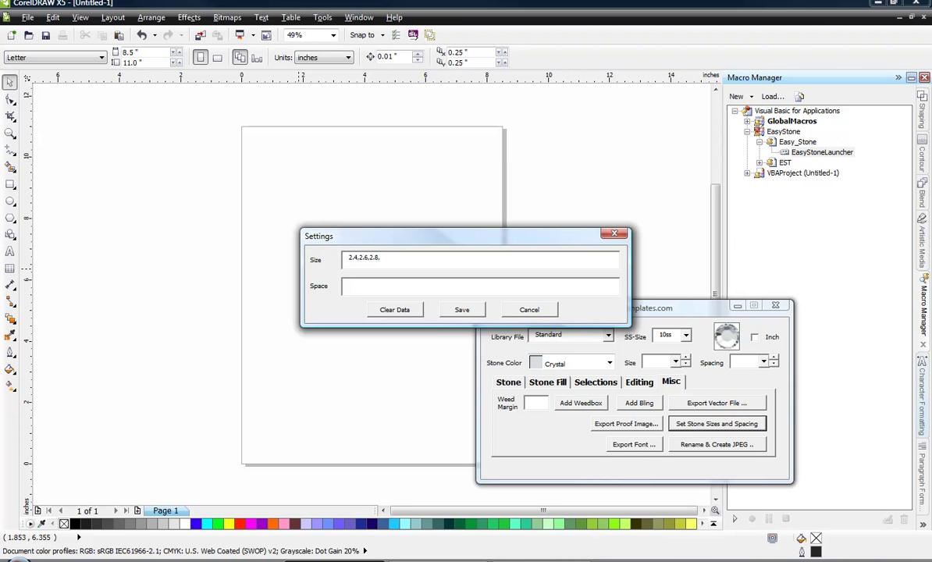
pyautogui.write('3.2,3')
pyautogui.write('.4,3.5')
pyautogui.write(',4.')
pyautogui.write('2,4')
pyautogui.write('.4')
# Enter spacing values .4, .5, .6, .8, 1, 2, 4, 6 in the Space field
pyautogui.click(364, 284)
pyautogui.write('.4.,')
pyautogui.write('.5,.6')
pyautogui.write(',.8,1,')
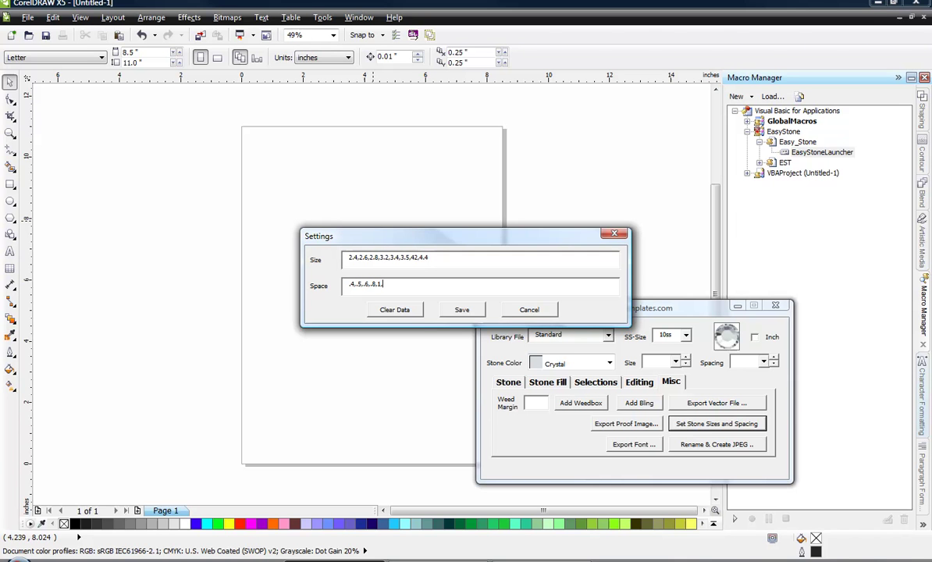
pyautogui.write('1.2,4,6')
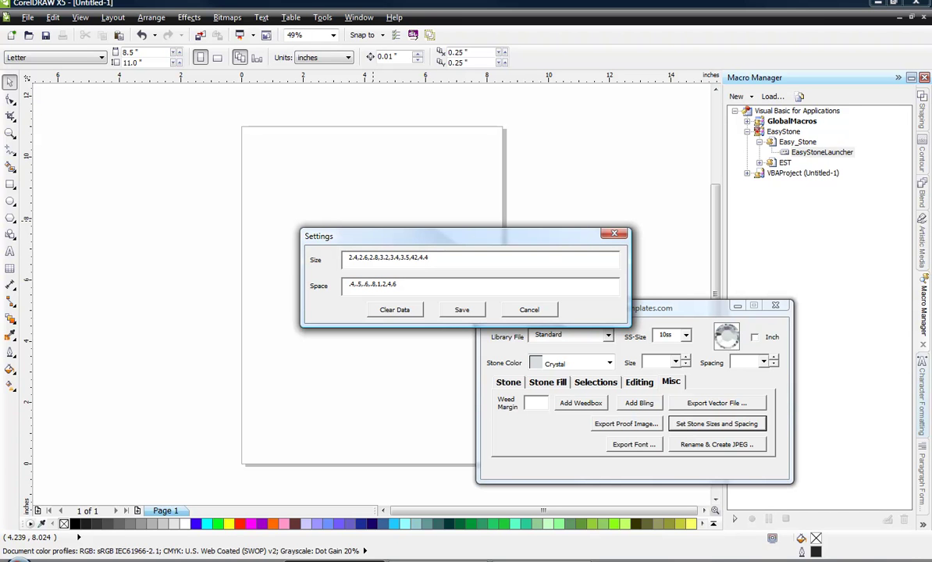
pyautogui.click(462, 310)
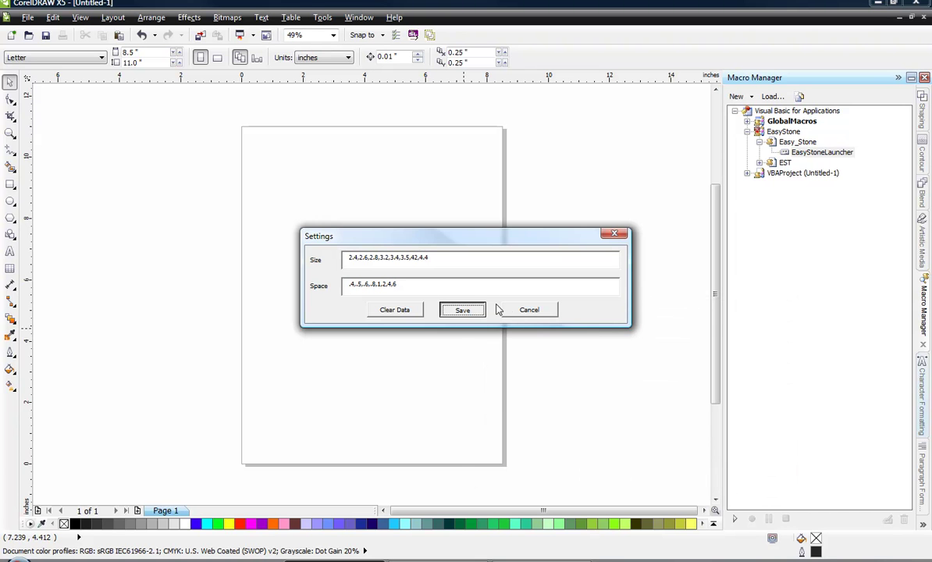
# Save the size and spacing lists, then choose Size 3.2 and Spacing 0.5
pyautogui.click(523, 310)
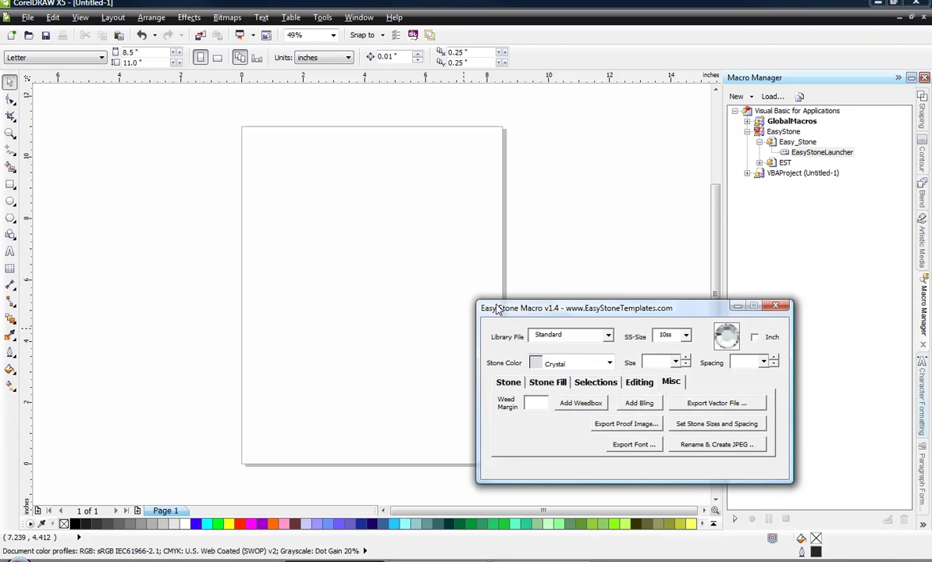
pyautogui.click(676, 362)
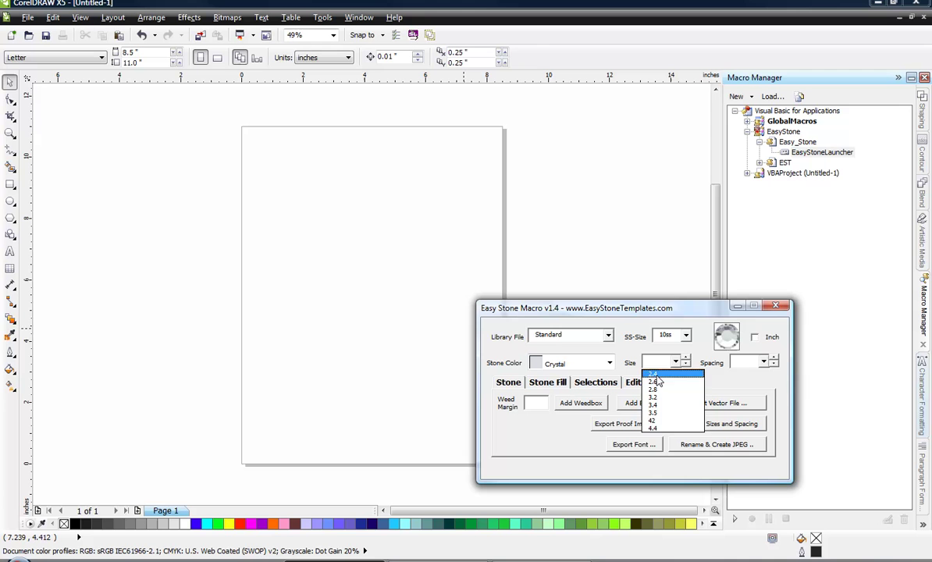
pyautogui.click(773, 362)
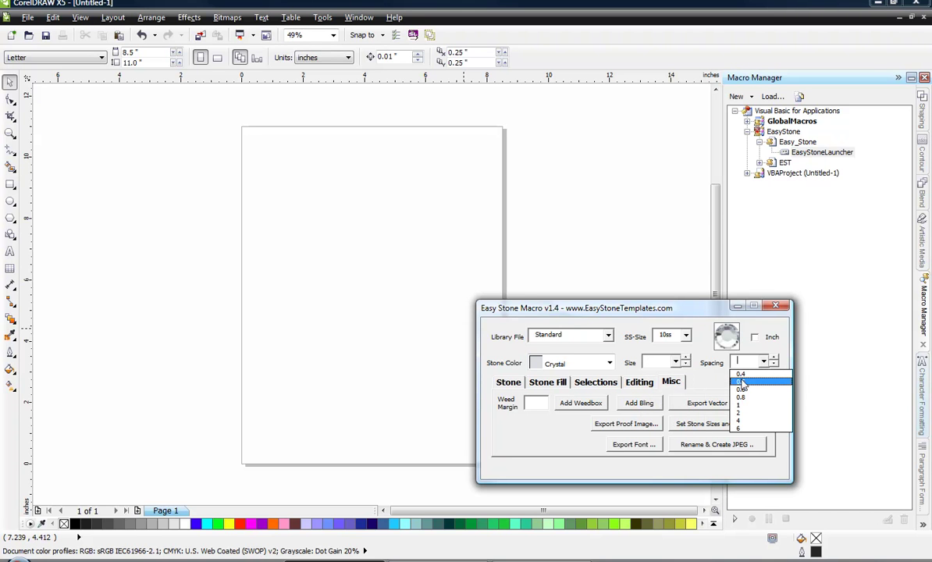
pyautogui.click(657, 363)
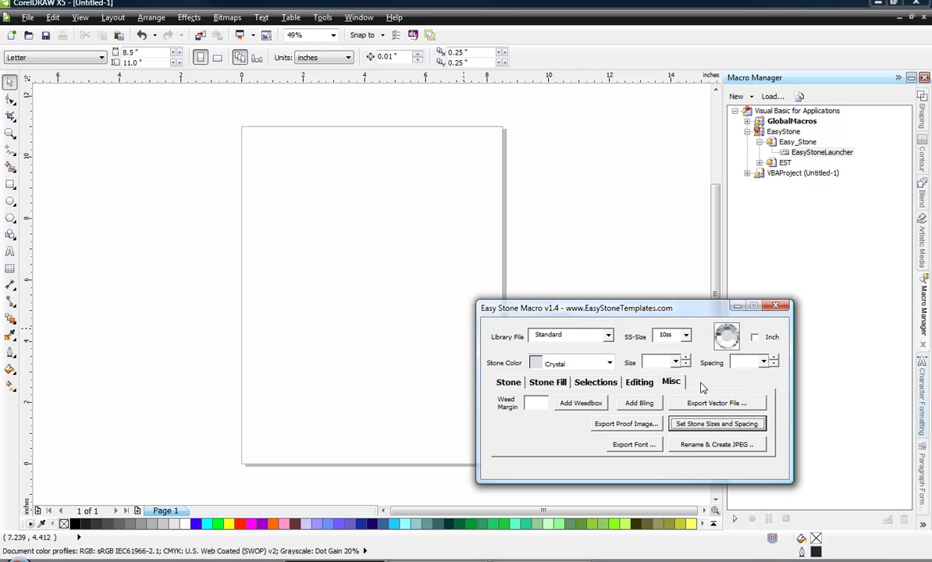
pyautogui.click(674, 362)
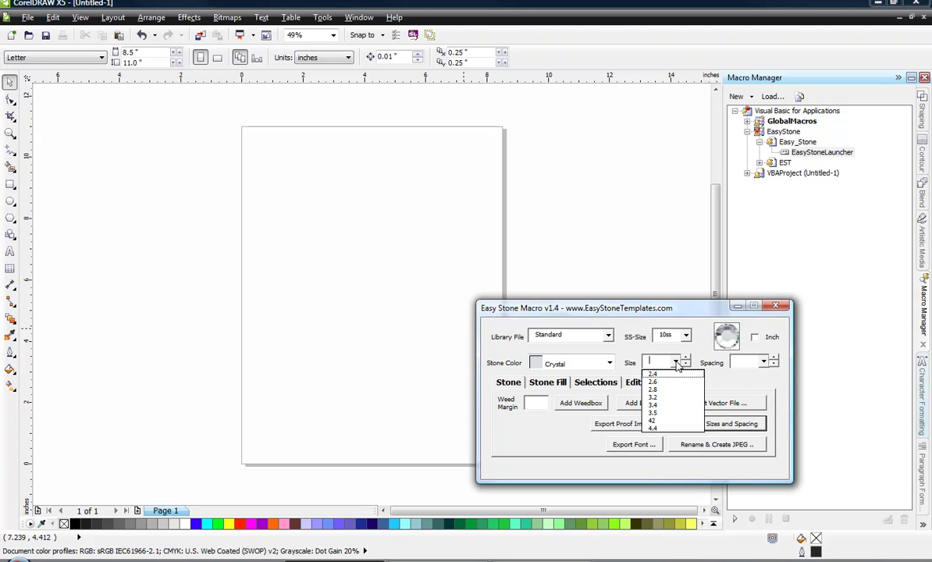
pyautogui.click(654, 397)
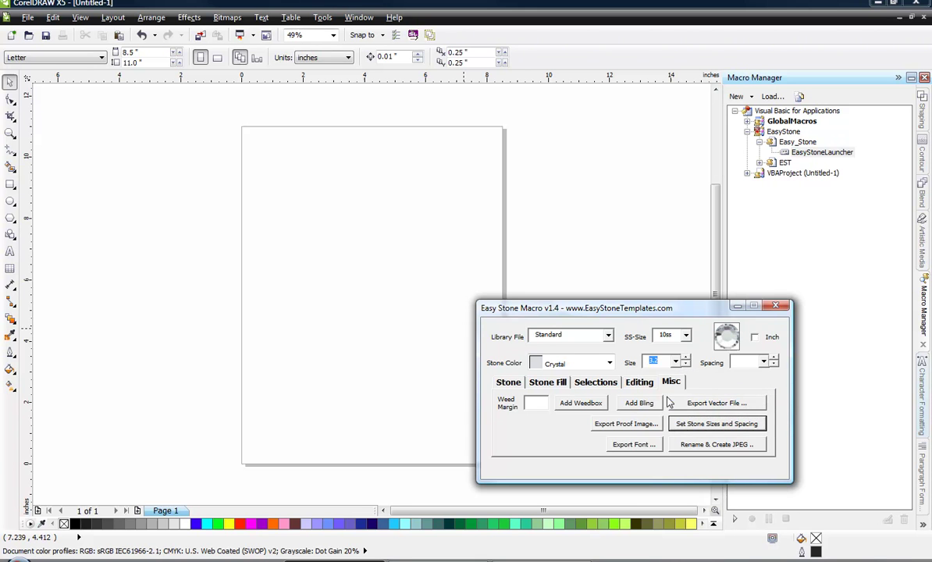
pyautogui.click(763, 363)
pyautogui.click(743, 392)
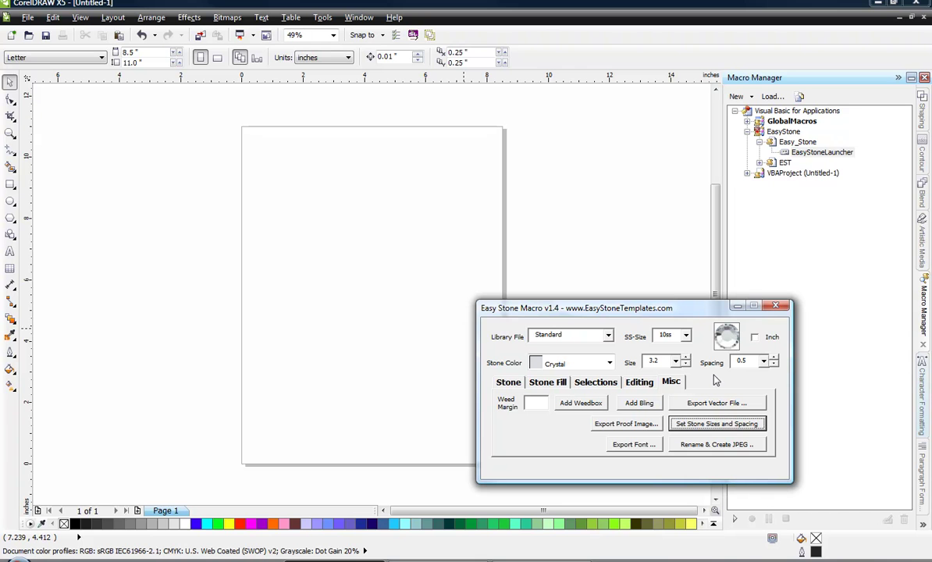
# On the Editing tab, set the Break at Nodes values to 30 and 120
pyautogui.click(640, 382)
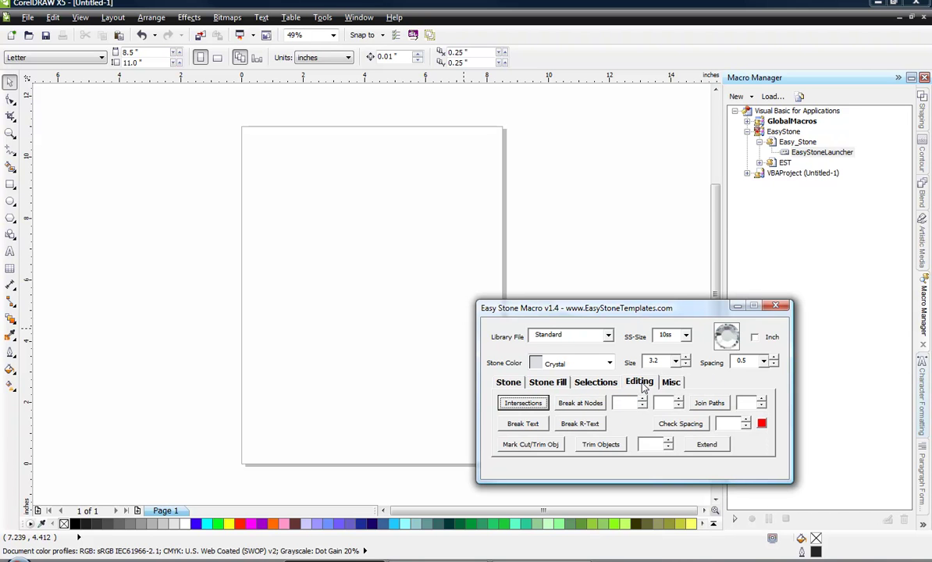
pyautogui.click(626, 403)
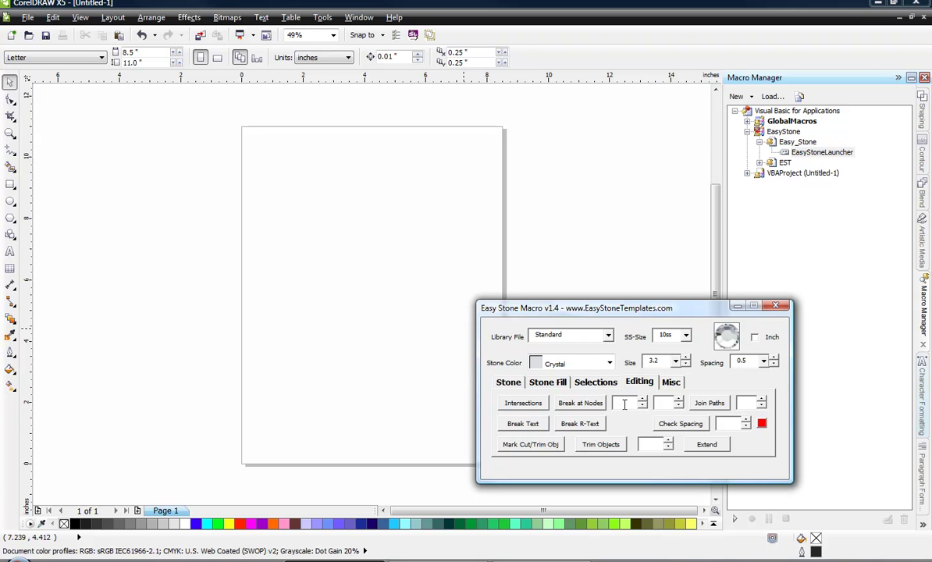
pyautogui.write('30')
pyautogui.click(665, 402)
pyautogui.write('120')
# On the Misc tab, enter 25 as the Weed Margin
pyautogui.click(673, 383)
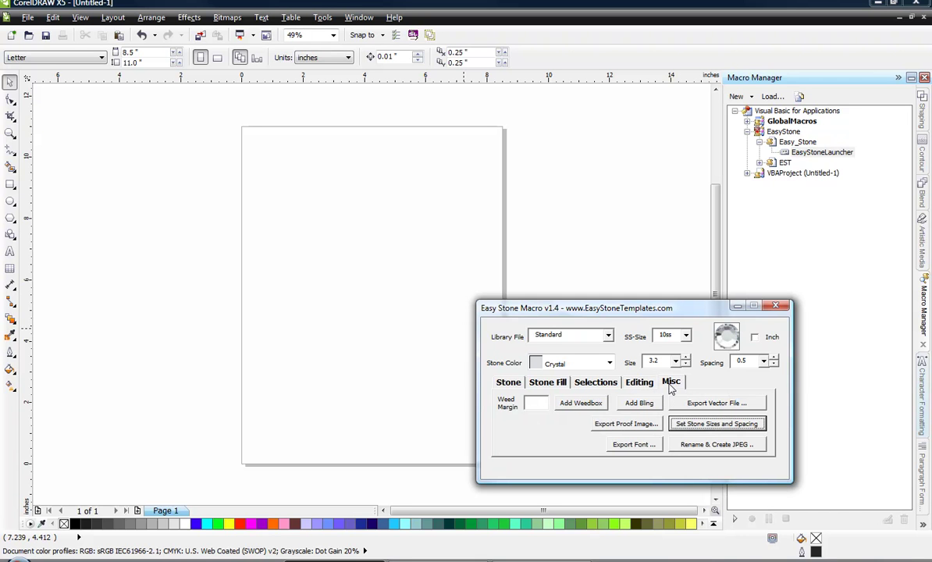
pyautogui.click(527, 405)
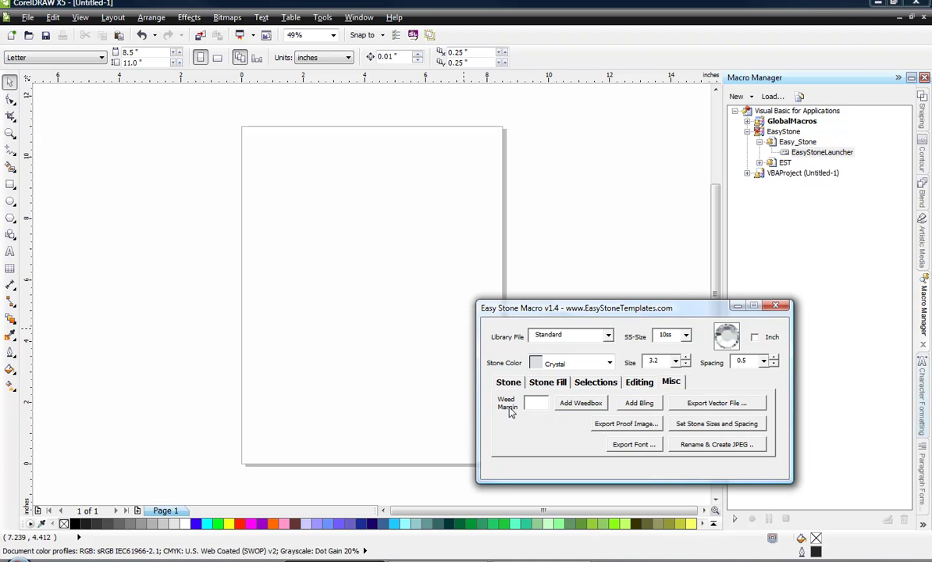
pyautogui.write('25')
pyautogui.press('Tab')
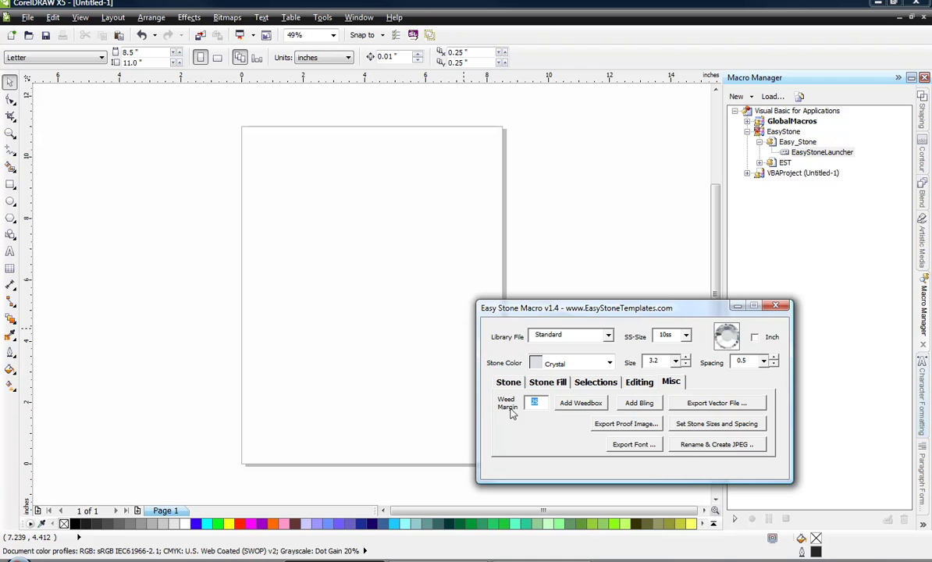